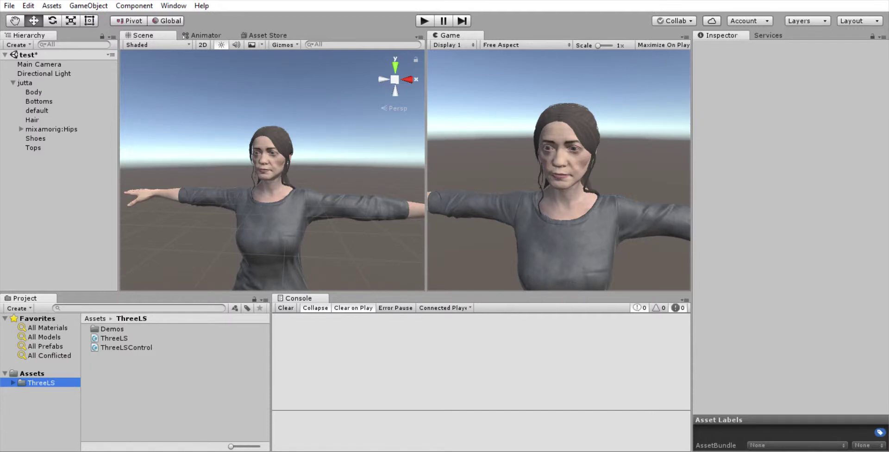
Step: Select the jutta character and zoom the Scene view in on its face
{"action": "left_click", "coordinate": [25, 83]}
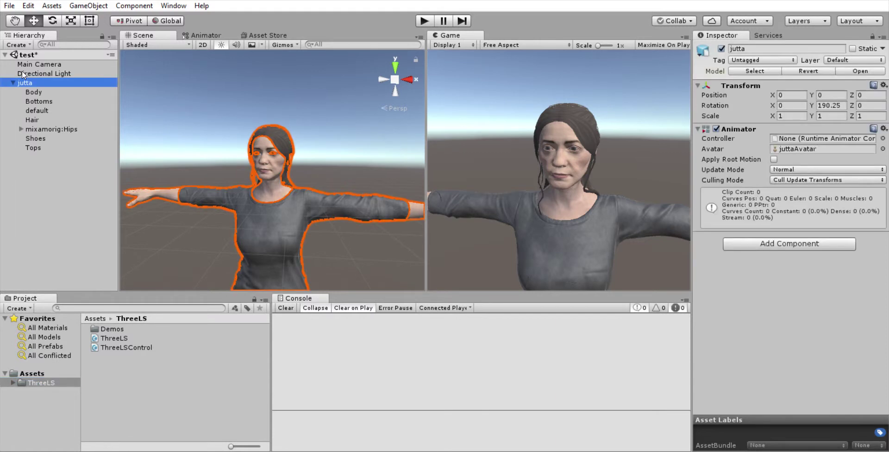
{"action": "scroll", "coordinate": [309, 192], "scroll_direction": "down", "scroll_amount": 2}
{"action": "scroll", "coordinate": [307, 193], "scroll_direction": "up", "scroll_amount": 2}
{"action": "scroll", "coordinate": [306, 193], "scroll_direction": "up", "scroll_amount": 5}
{"action": "scroll", "coordinate": [330, 173], "scroll_direction": "down", "scroll_amount": 4}
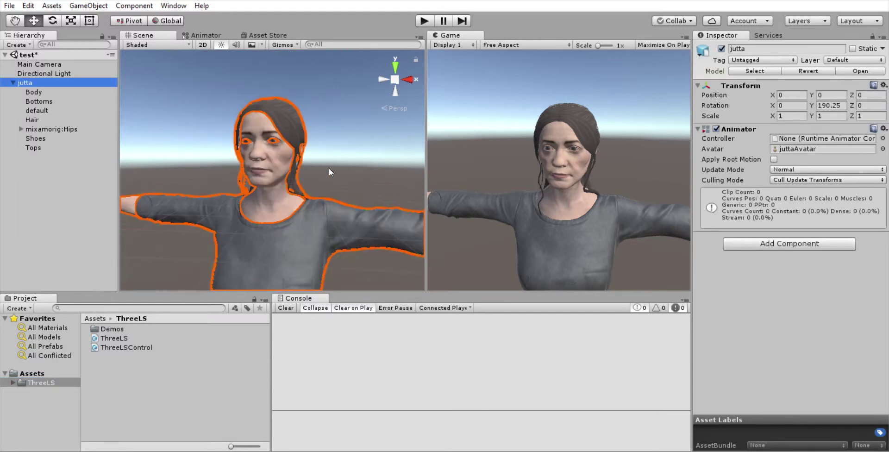
Step: Select jutta's Body mesh, expand its BlendShapes list to browse the zeroed shapes, then collapse jutta
{"action": "left_click", "coordinate": [47, 90]}
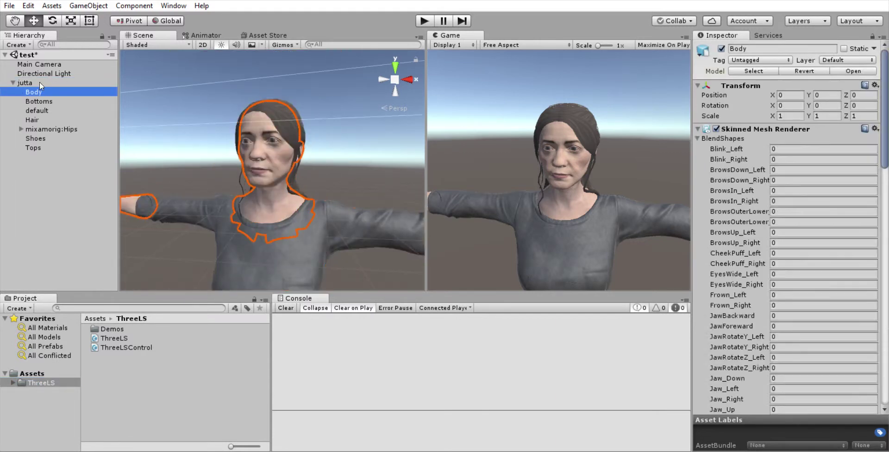
{"action": "left_click", "coordinate": [698, 132]}
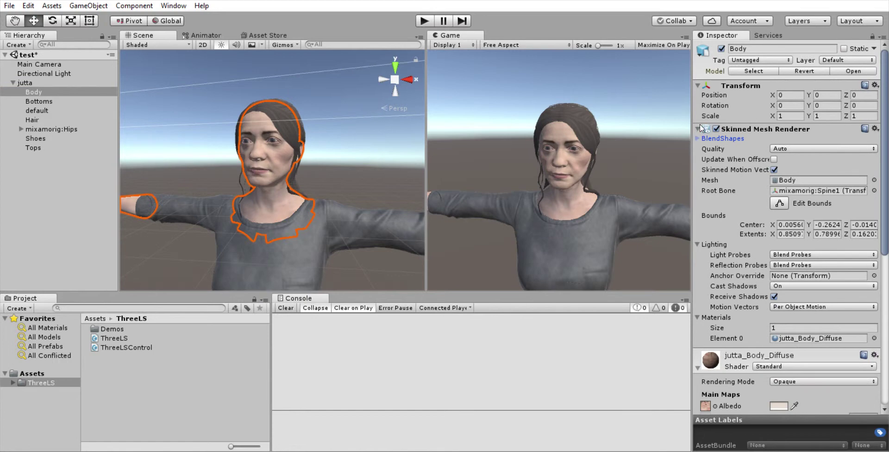
{"action": "left_click", "coordinate": [698, 138]}
{"action": "scroll", "coordinate": [758, 170], "scroll_direction": "down", "scroll_amount": 5}
{"action": "scroll", "coordinate": [739, 193], "scroll_direction": "down", "scroll_amount": 7}
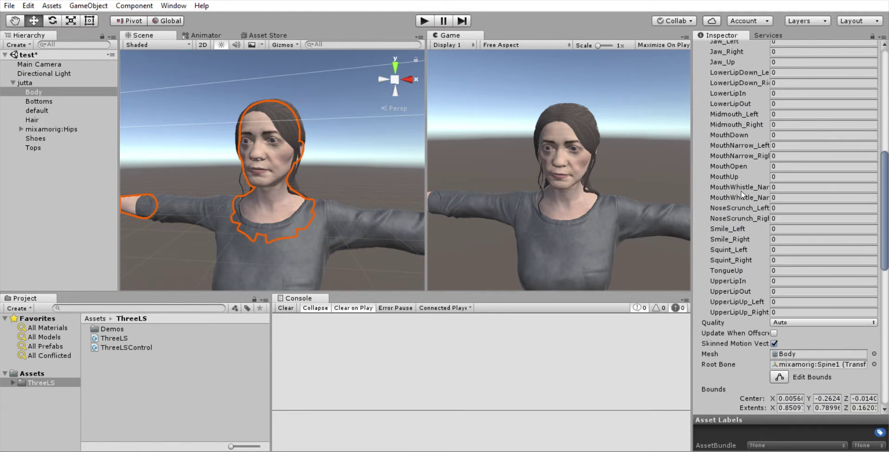
{"action": "scroll", "coordinate": [741, 193], "scroll_direction": "up", "scroll_amount": 5}
{"action": "scroll", "coordinate": [718, 197], "scroll_direction": "up", "scroll_amount": 7}
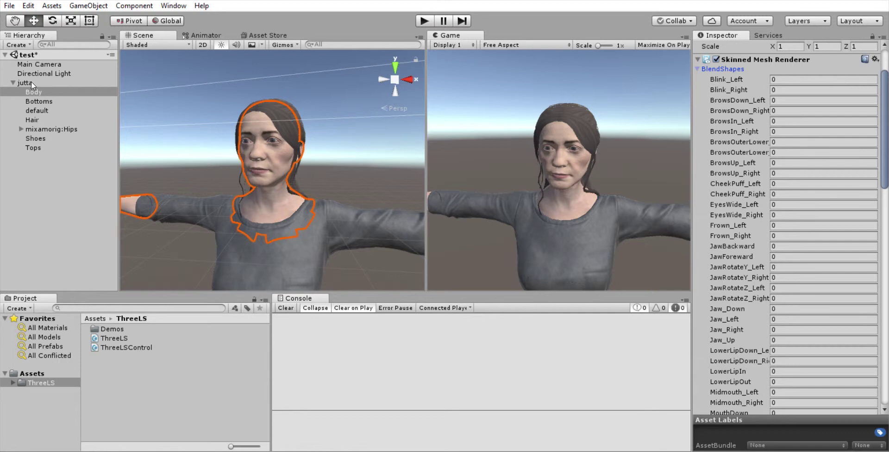
{"action": "left_click", "coordinate": [13, 83]}
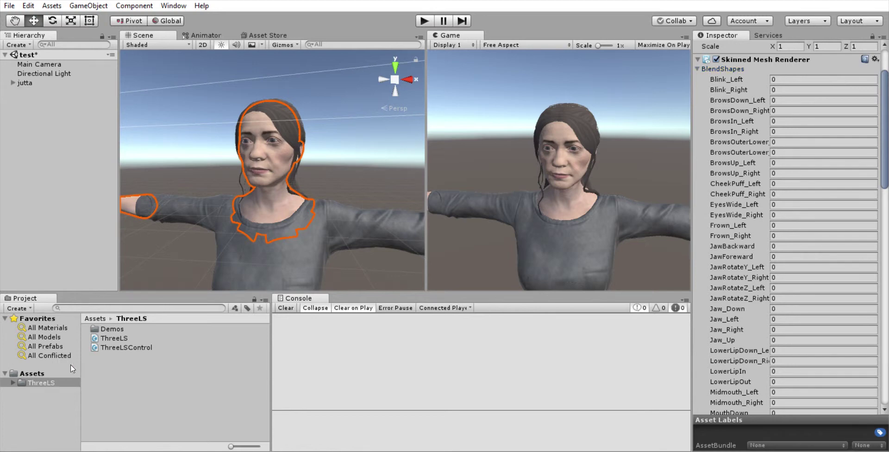
Step: Add the ThreeLSControl script from the ThreeLS folder to jutta and select jutta to view it
{"action": "left_click", "coordinate": [38, 371]}
{"action": "key", "text": "Down"}
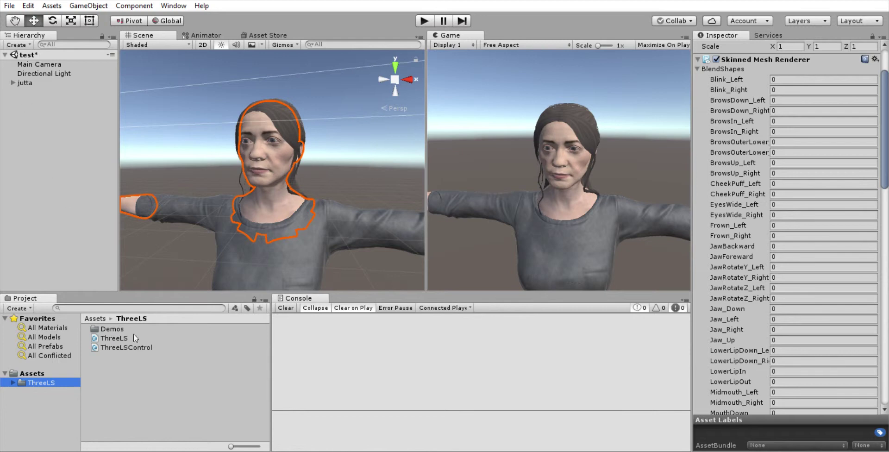
{"action": "left_click", "coordinate": [13, 82]}
{"action": "left_click", "coordinate": [34, 77]}
{"action": "key", "text": "Down"}
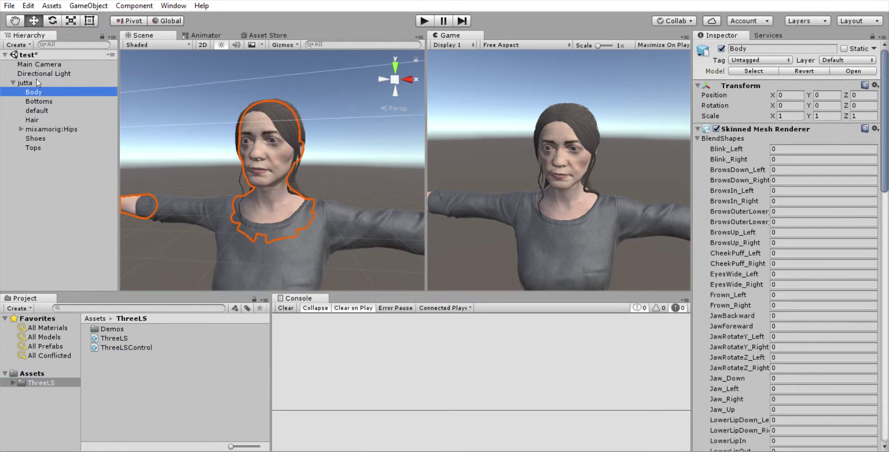
{"action": "left_click", "coordinate": [702, 138]}
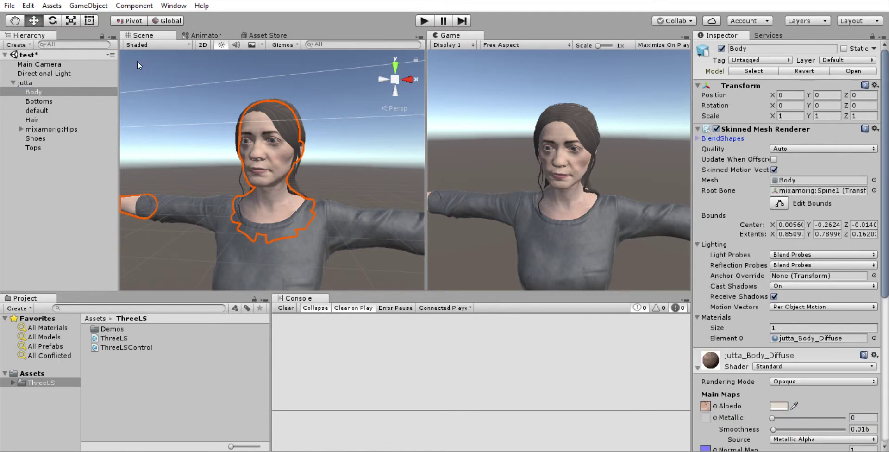
{"action": "left_click", "coordinate": [33, 79]}
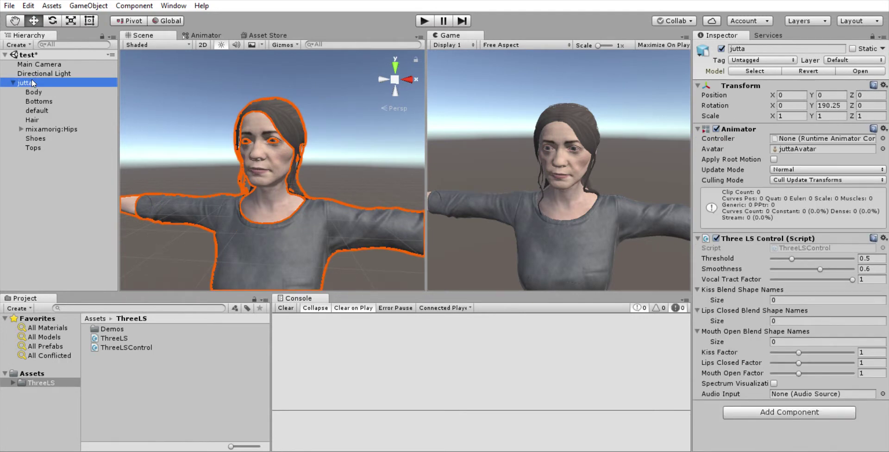
{"action": "key", "text": "Down"}
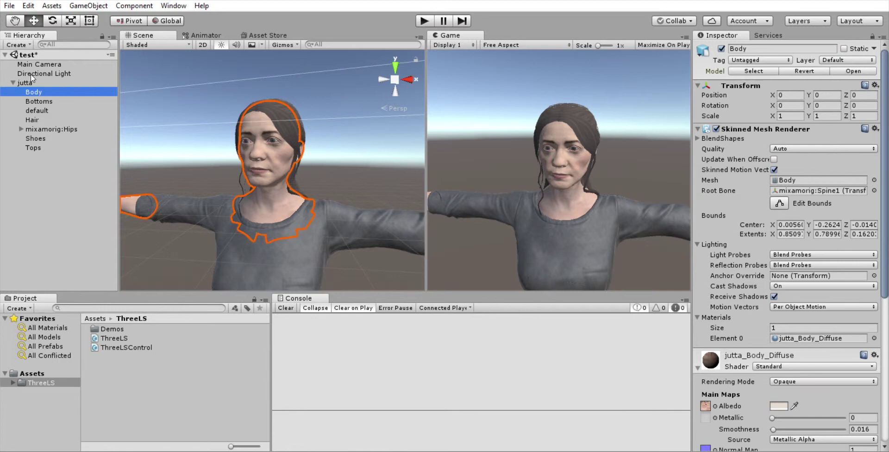
{"action": "left_click", "coordinate": [99, 79]}
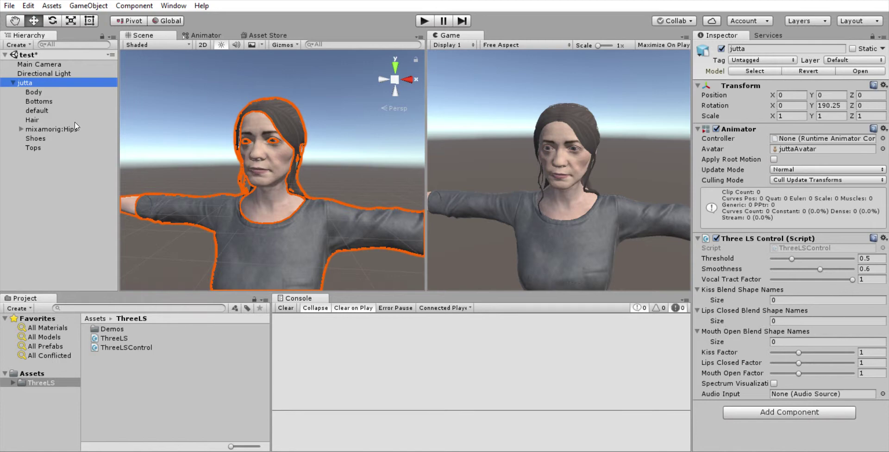
Step: Preview the MouthOpen blend shape on Body by raising it, then reset it to 0
{"action": "left_click", "coordinate": [42, 92]}
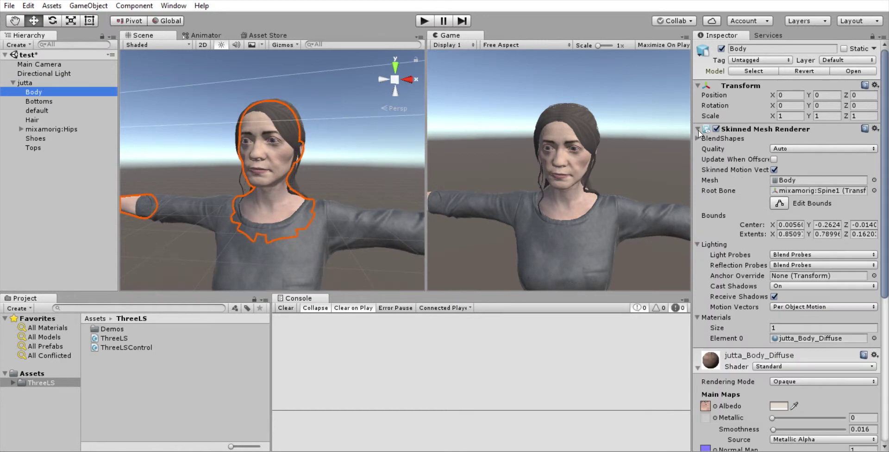
{"action": "left_click", "coordinate": [722, 138]}
{"action": "scroll", "coordinate": [750, 232], "scroll_direction": "down", "scroll_amount": 3}
{"action": "scroll", "coordinate": [763, 325], "scroll_direction": "down", "scroll_amount": 7}
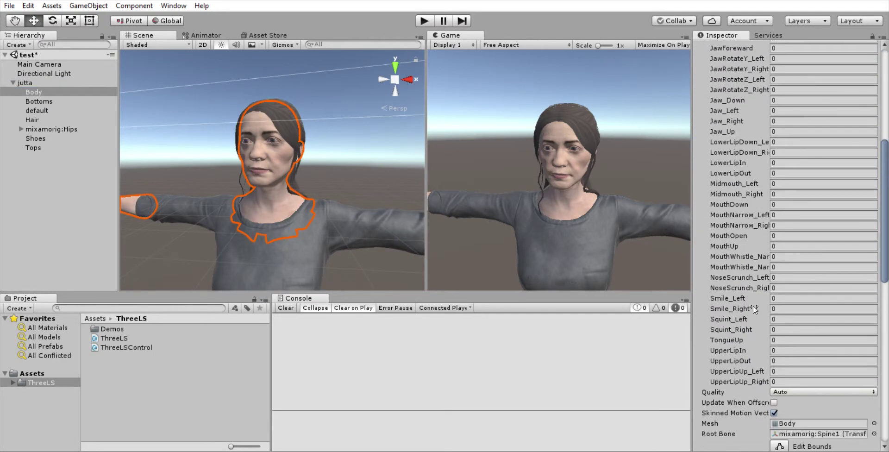
{"action": "left_click_drag", "start_coordinate": [732, 236], "coordinate": [747, 236]}
{"action": "left_click_drag", "start_coordinate": [248, 223], "coordinate": [780, 221]}
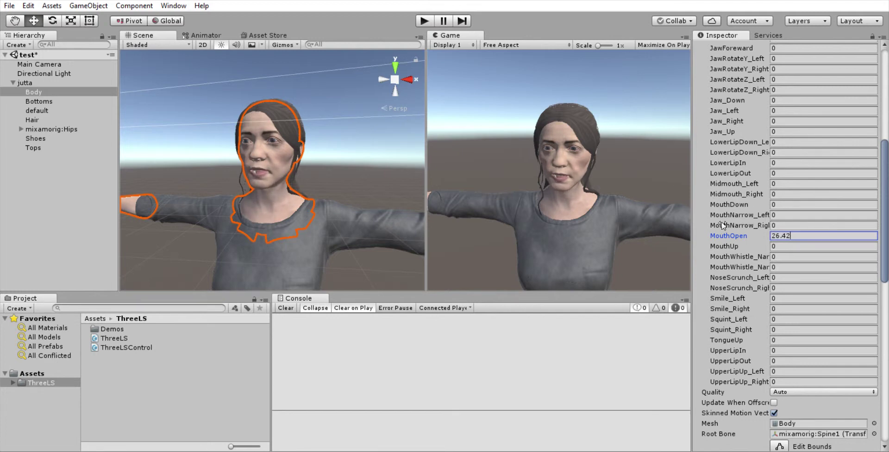
{"action": "left_click_drag", "start_coordinate": [725, 234], "coordinate": [648, 222]}
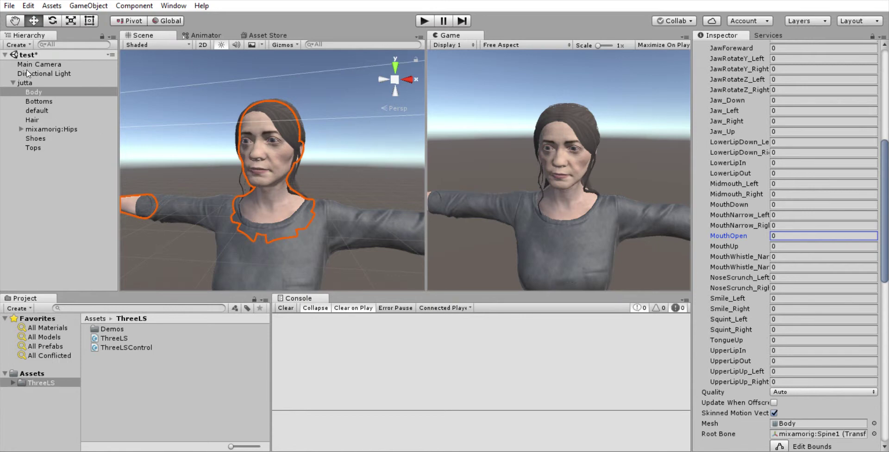
Step: On jutta's Three LS Control, set Mouth Open names to 'MouthOpen' and Lips Closed size to 1
{"action": "left_click", "coordinate": [25, 83]}
{"action": "left_click", "coordinate": [790, 341]}
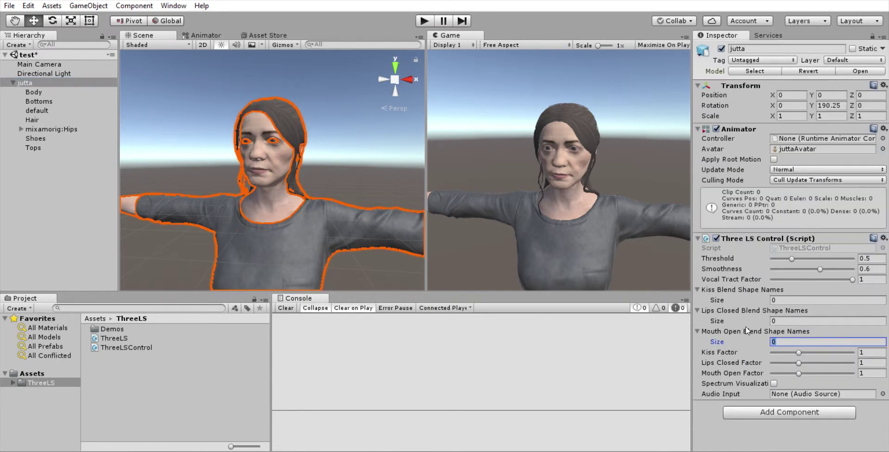
{"action": "key", "text": "Return"}
{"action": "key", "text": "Tab"}
{"action": "type", "text": "MouthOpen"}
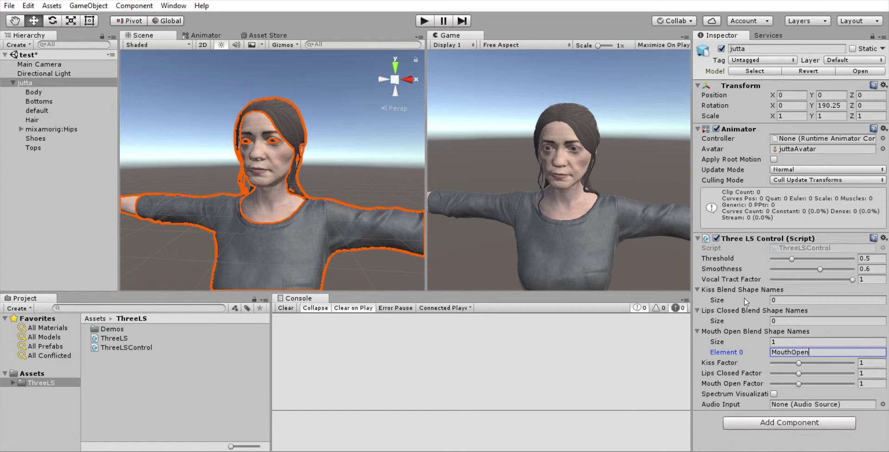
{"action": "left_click", "coordinate": [800, 319]}
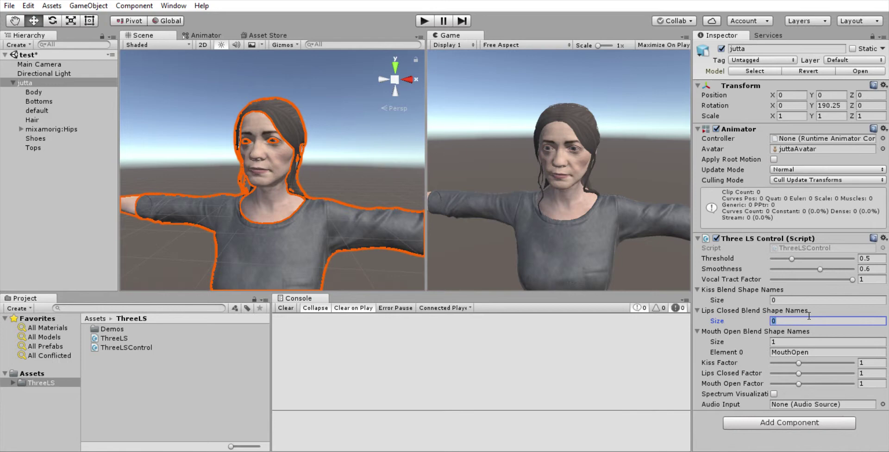
{"action": "type", "text": "1"}
{"action": "key", "text": "Return"}
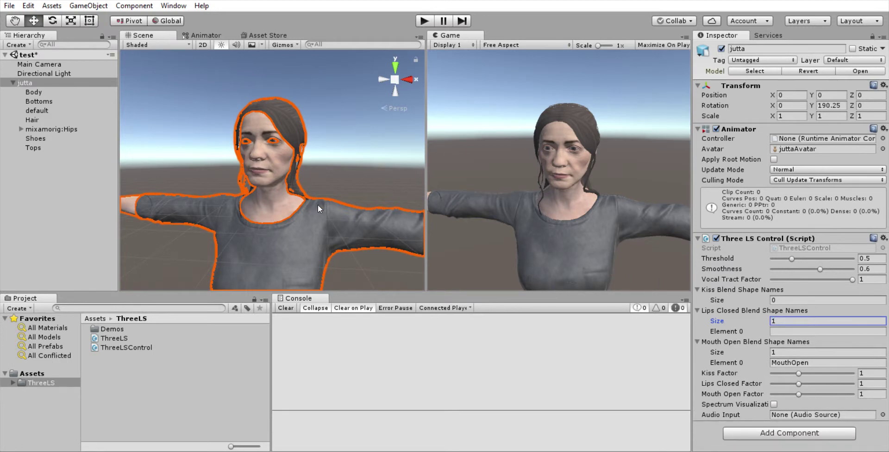
{"action": "left_click", "coordinate": [50, 90]}
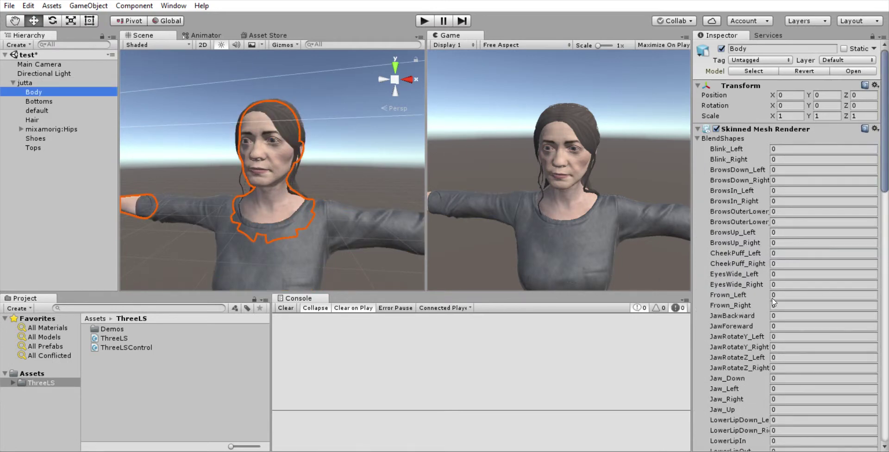
Step: Test the LowerLipIn blend shape on Body, then reset it to 0
{"action": "scroll", "coordinate": [773, 301], "scroll_direction": "down", "scroll_amount": 4}
{"action": "scroll", "coordinate": [742, 368], "scroll_direction": "down", "scroll_amount": 2}
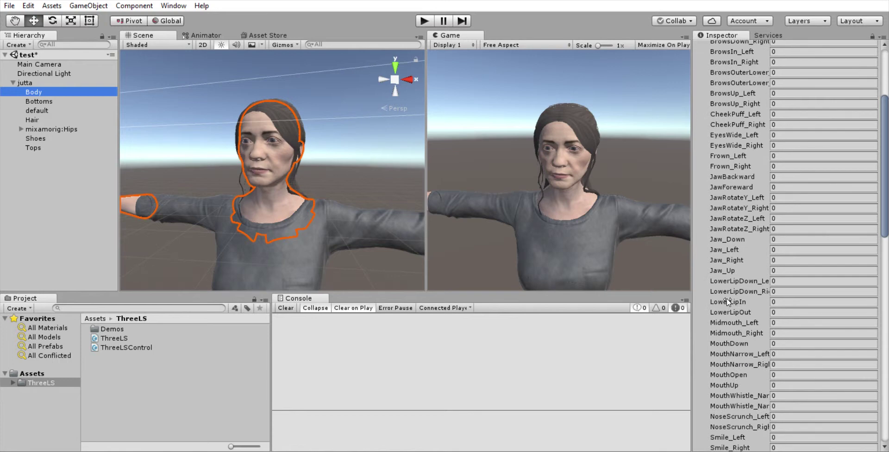
{"action": "left_click_drag", "start_coordinate": [728, 303], "coordinate": [824, 288]}
{"action": "mouse_move", "coordinate": [89, 214]}
{"action": "left_mouse_down"}
{"action": "mouse_move", "coordinate": [502, 235]}
{"action": "mouse_move", "coordinate": [184, 282]}
{"action": "left_mouse_up"}
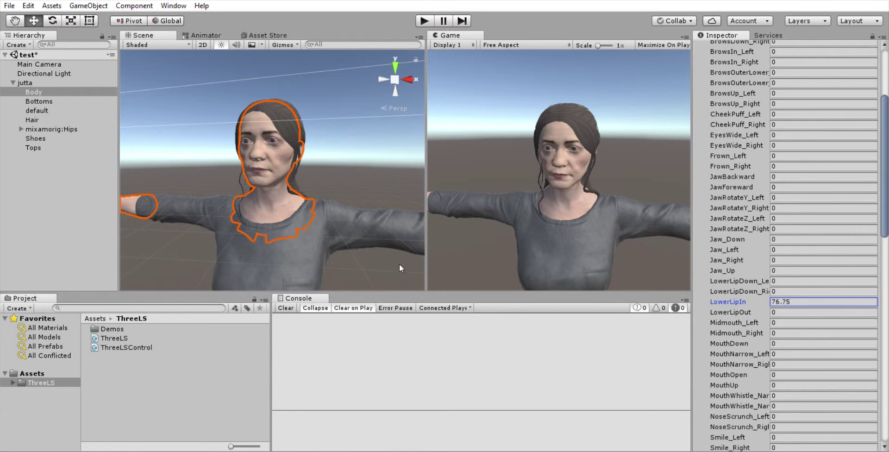
{"action": "left_click", "coordinate": [812, 302]}
{"action": "type", "text": "0"}
Step: Set jutta's Lips Closed element to 'LowerLipIn' and the Kiss names size to 1
{"action": "left_click", "coordinate": [46, 83]}
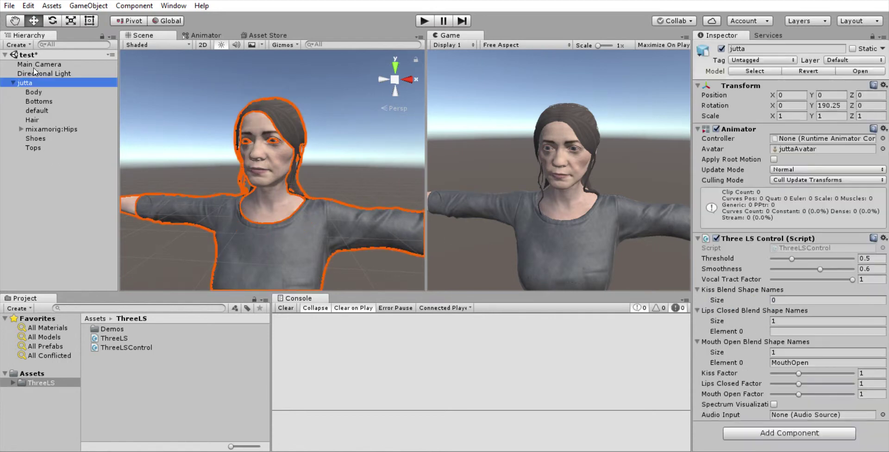
{"action": "left_click", "coordinate": [789, 331]}
{"action": "type", "text": "LowerLipIn"}
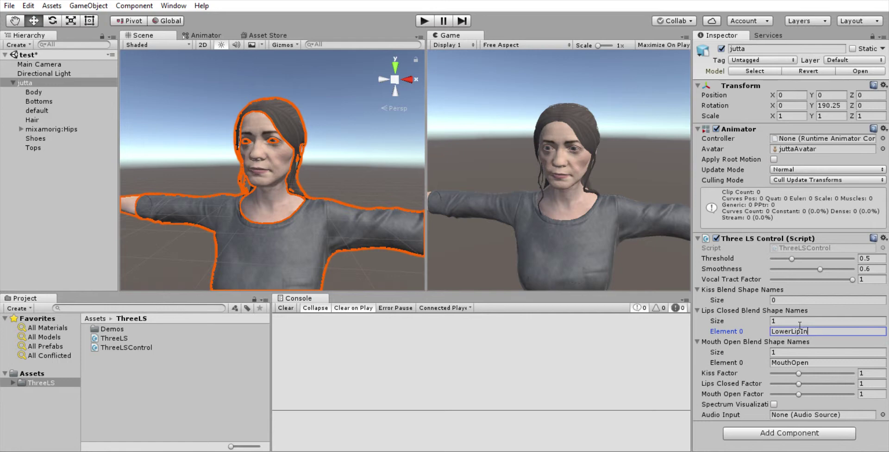
{"action": "left_click", "coordinate": [814, 297]}
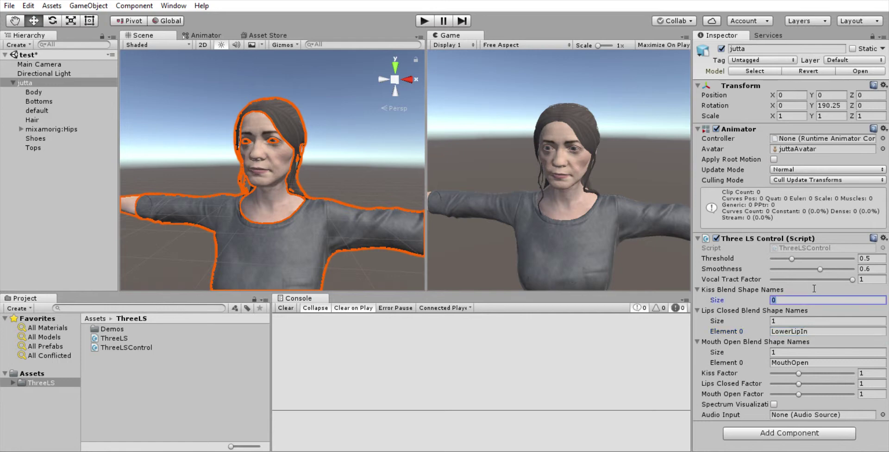
{"action": "type", "text": "1"}
{"action": "key", "text": "Return"}
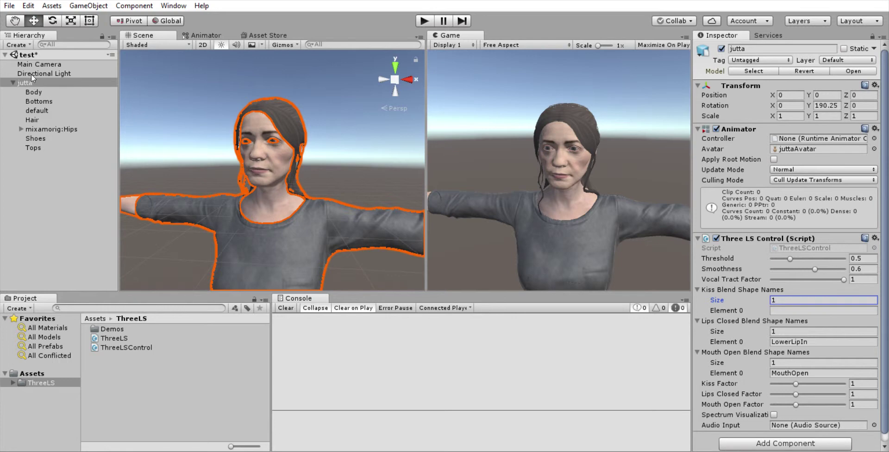
Step: Preview MouthNarrow_Right at 93 and MouthNarrow_Left at 95.6 on Body, then reset both to 0
{"action": "left_click", "coordinate": [32, 91]}
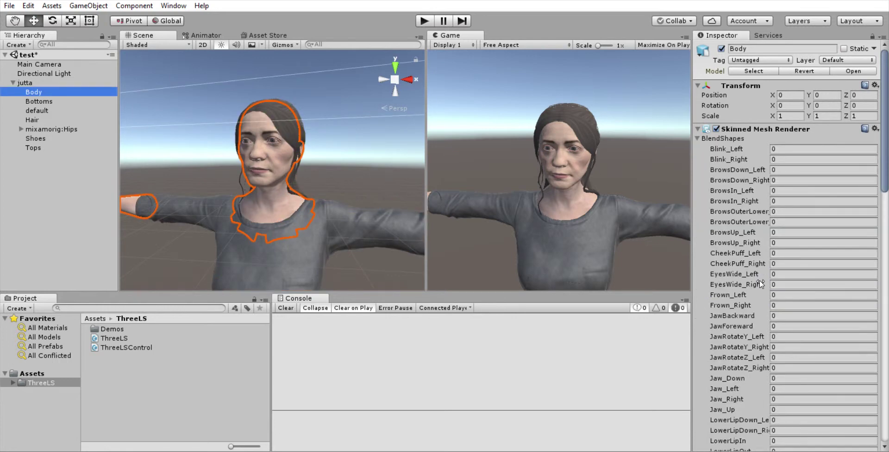
{"action": "scroll", "coordinate": [750, 343], "scroll_direction": "down", "scroll_amount": 5}
{"action": "scroll", "coordinate": [749, 348], "scroll_direction": "down", "scroll_amount": 5}
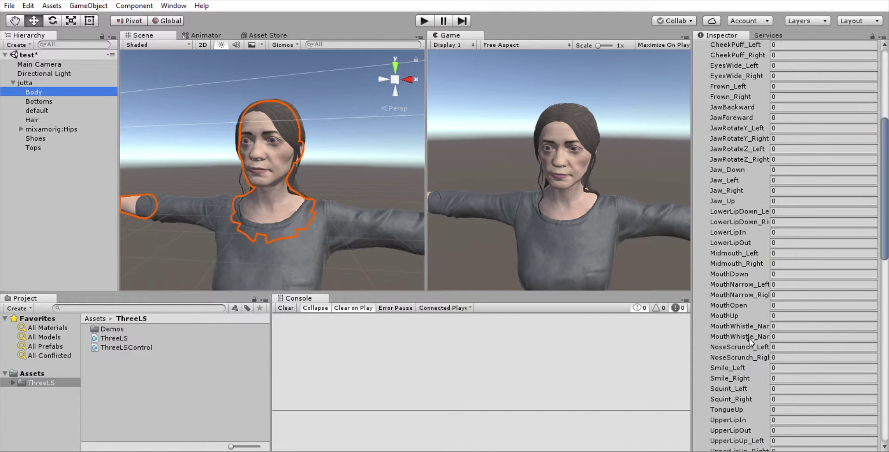
{"action": "left_click", "coordinate": [787, 294]}
{"action": "type", "text": "5.06"}
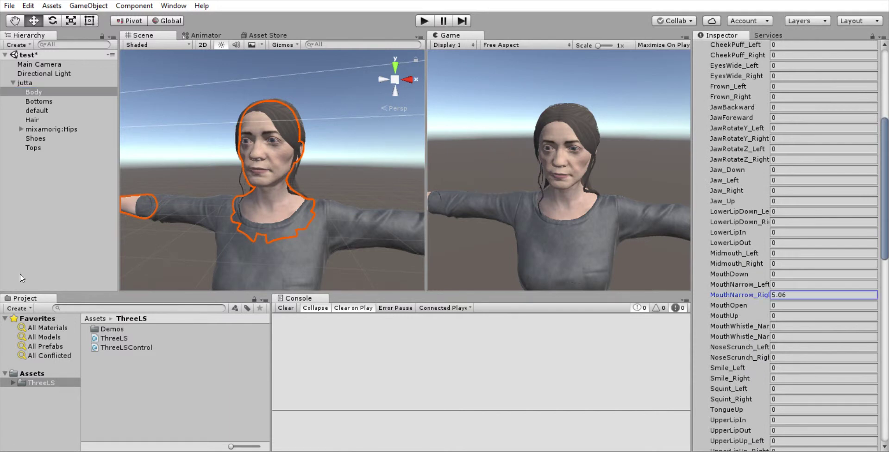
{"action": "type", "text": "93"}
{"action": "left_click", "coordinate": [730, 284]}
{"action": "type", "text": "95.6"}
{"action": "left_click_drag", "start_coordinate": [35, 221], "coordinate": [119, 212]}
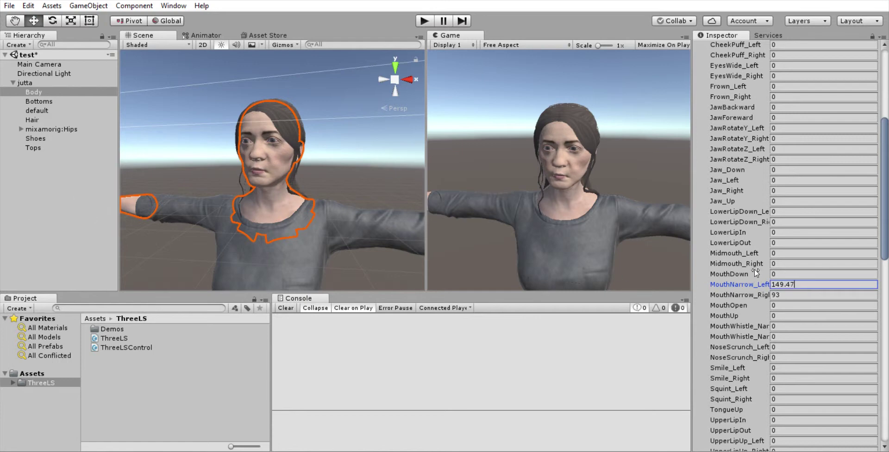
{"action": "key", "text": "ctrl+a"}
{"action": "type", "text": "0"}
{"action": "key", "text": "Tab"}
{"action": "type", "text": "0"}
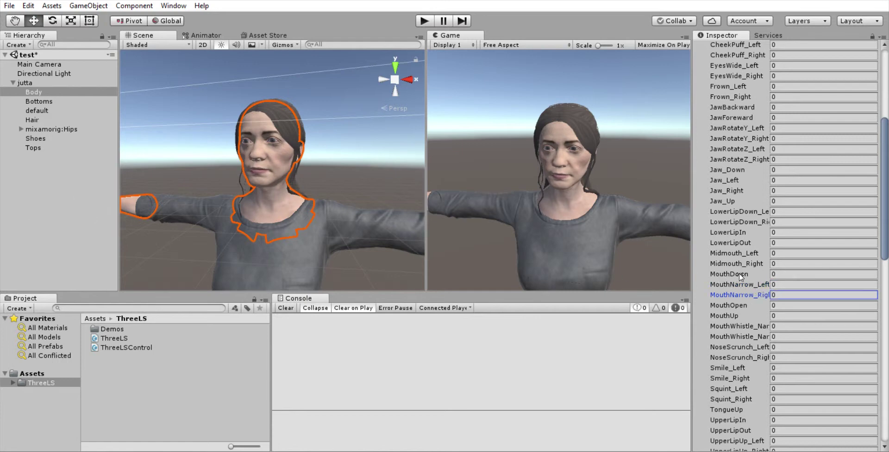
Step: Set jutta's Kiss names to MouthNarrow_Left and MouthNarrow_Right, and add an Audio Source object
{"action": "left_click", "coordinate": [24, 82]}
{"action": "left_click", "coordinate": [797, 292]}
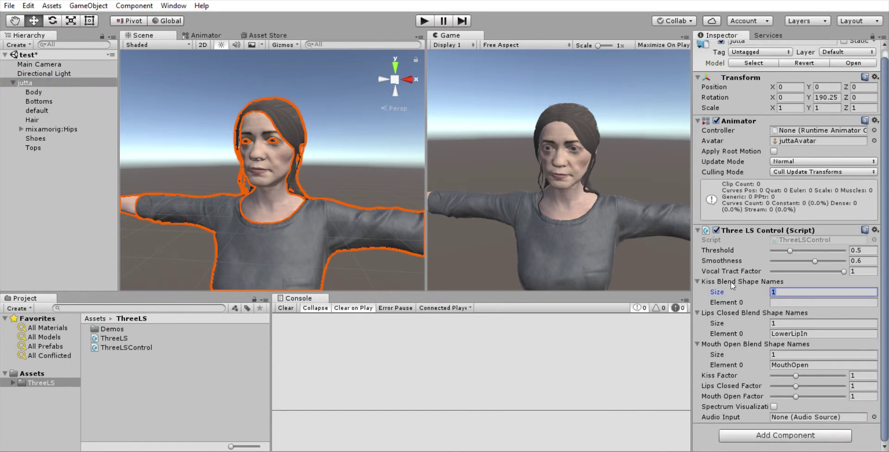
{"action": "type", "text": "2"}
{"action": "key", "text": "Tab"}
{"action": "type", "text": "MouthNa"}
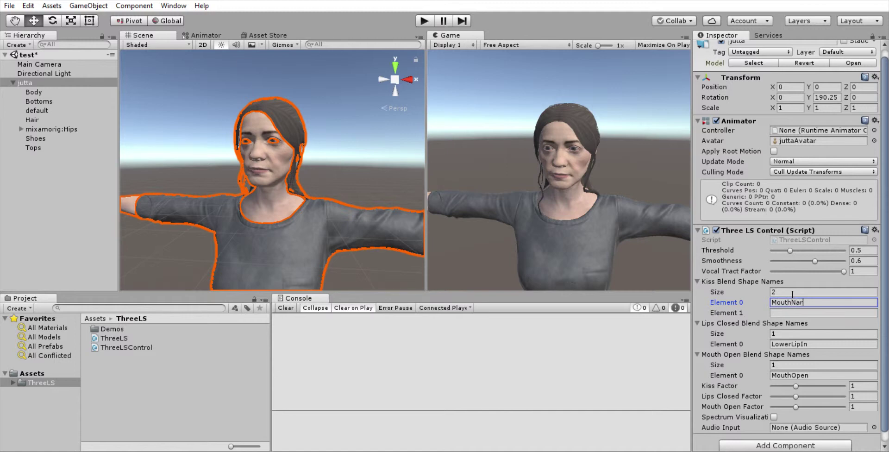
{"action": "type", "text": "row_Left"}
{"action": "key", "text": "Tab"}
{"action": "type", "text": "MouthNarrow_Right"}
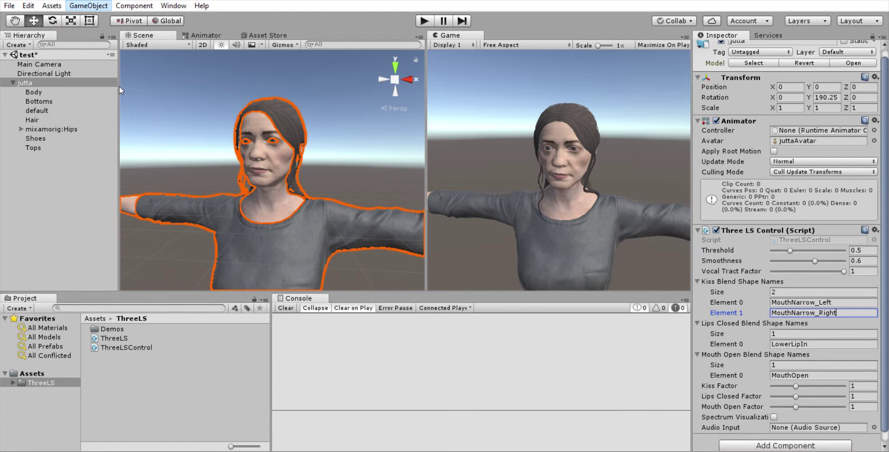
{"action": "left_click", "coordinate": [266, 81]}
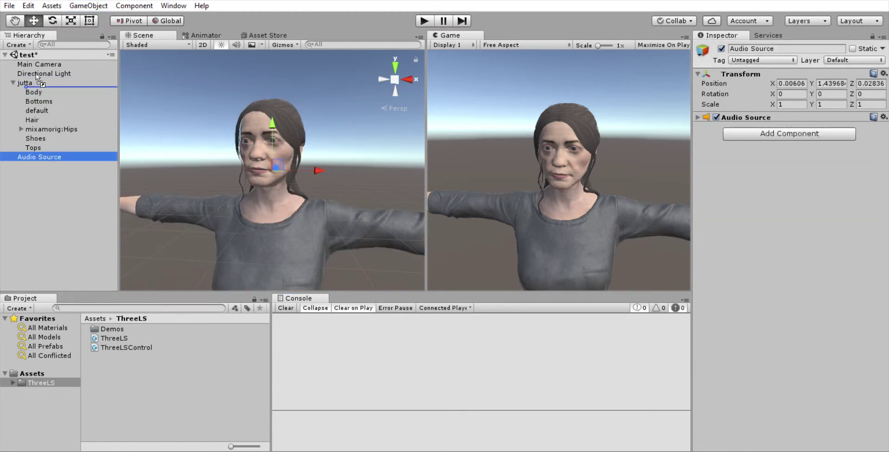
Step: Parent the Audio Source under jutta and show its properties in the Inspector
{"action": "left_click_drag", "start_coordinate": [29, 143], "coordinate": [36, 75]}
{"action": "scroll", "coordinate": [310, 217], "scroll_direction": "down", "scroll_amount": 5}
{"action": "scroll", "coordinate": [309, 216], "scroll_direction": "up", "scroll_amount": 5}
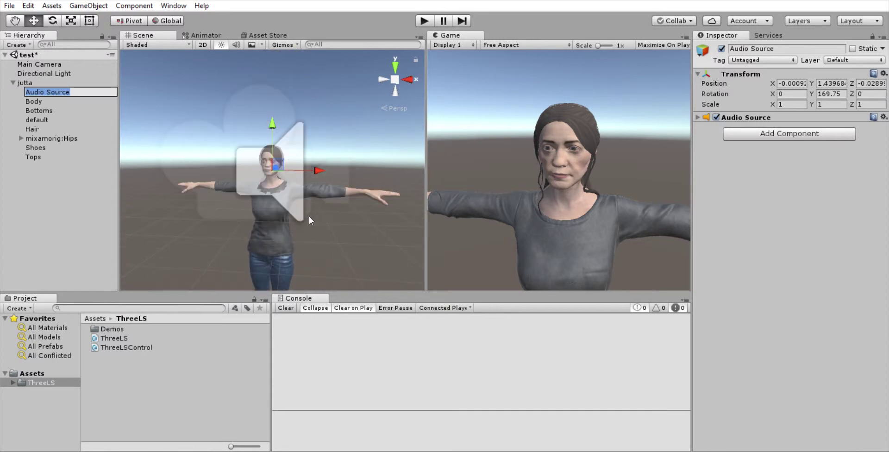
{"action": "scroll", "coordinate": [309, 215], "scroll_direction": "up", "scroll_amount": 3}
{"action": "mouse_move", "coordinate": [309, 216]}
{"action": "left_mouse_down", "text": "alt"}
{"action": "mouse_move", "coordinate": [302, 231]}
{"action": "mouse_move", "coordinate": [407, 211]}
{"action": "left_mouse_up", "text": "alt"}
{"action": "scroll", "coordinate": [321, 226], "scroll_direction": "down", "scroll_amount": 5}
{"action": "scroll", "coordinate": [306, 219], "scroll_direction": "up", "scroll_amount": 5}
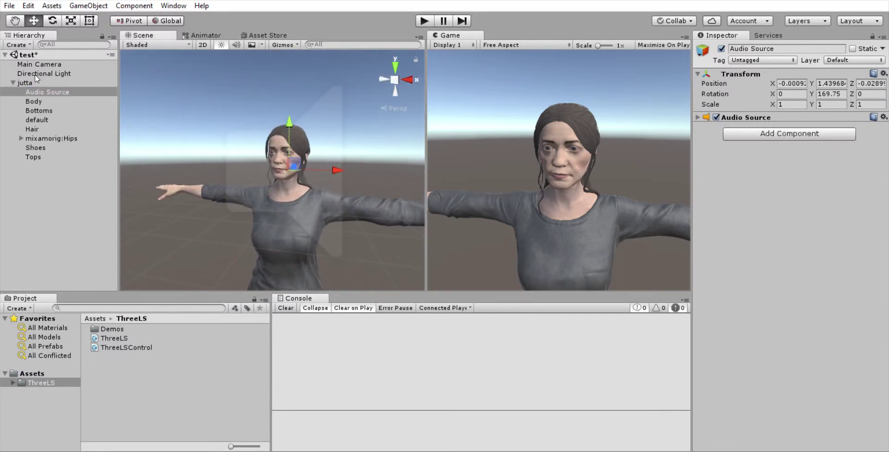
{"action": "left_click", "coordinate": [697, 117]}
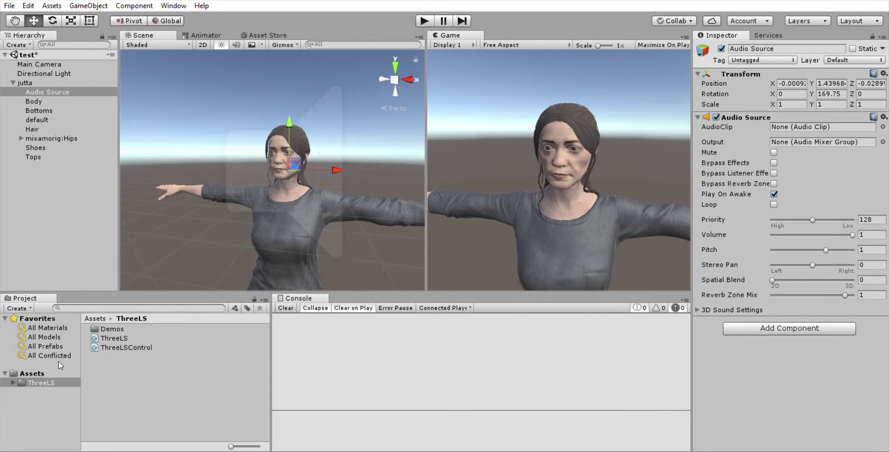
Step: Assign the Harvard Sentences Female clip from Demos/AudioExamples to the Audio Source's AudioClip field
{"action": "double_click", "coordinate": [98, 327]}
{"action": "double_click", "coordinate": [133, 329]}
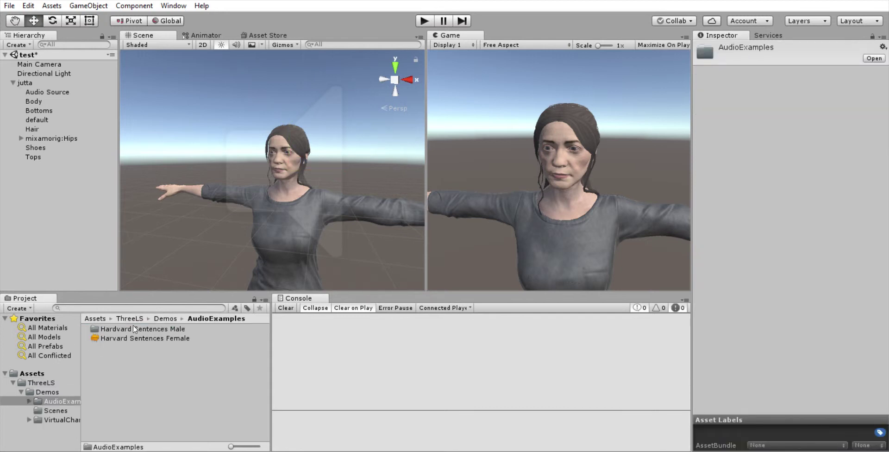
{"action": "left_click_drag", "start_coordinate": [112, 327], "coordinate": [134, 334]}
{"action": "left_click", "coordinate": [47, 92]}
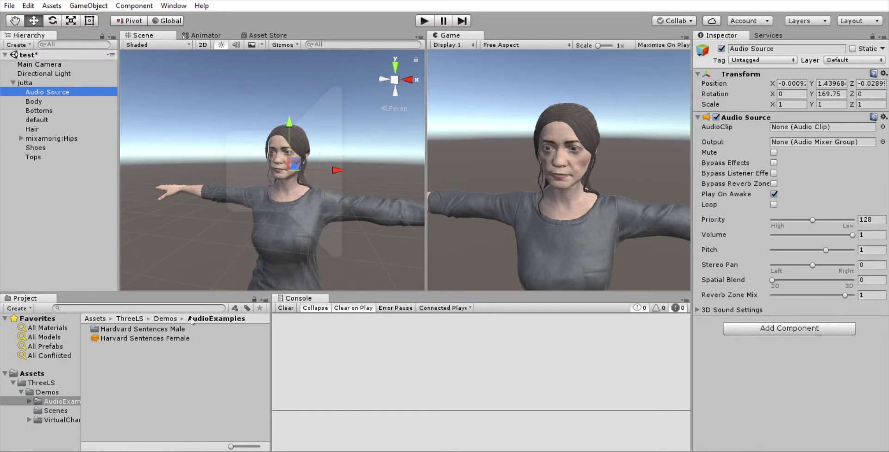
{"action": "left_click_drag", "start_coordinate": [143, 338], "coordinate": [822, 126]}
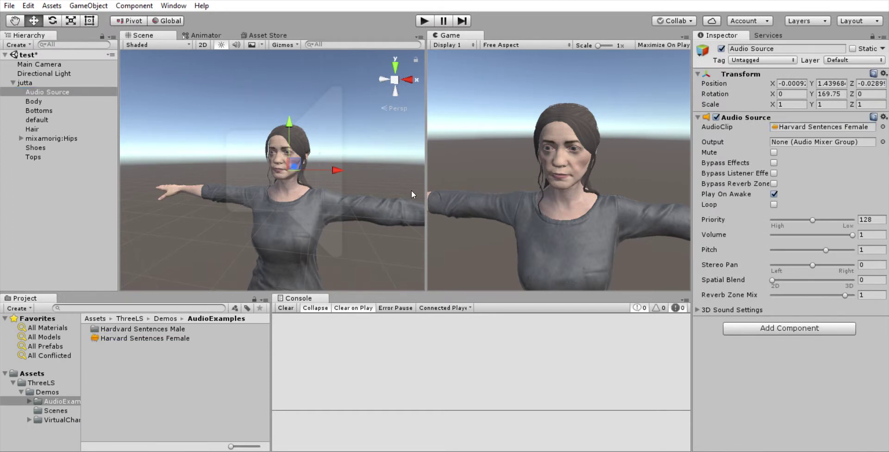
Step: Set the Audio Source as the audio input of jutta's Three LS Control
{"action": "left_click", "coordinate": [33, 82]}
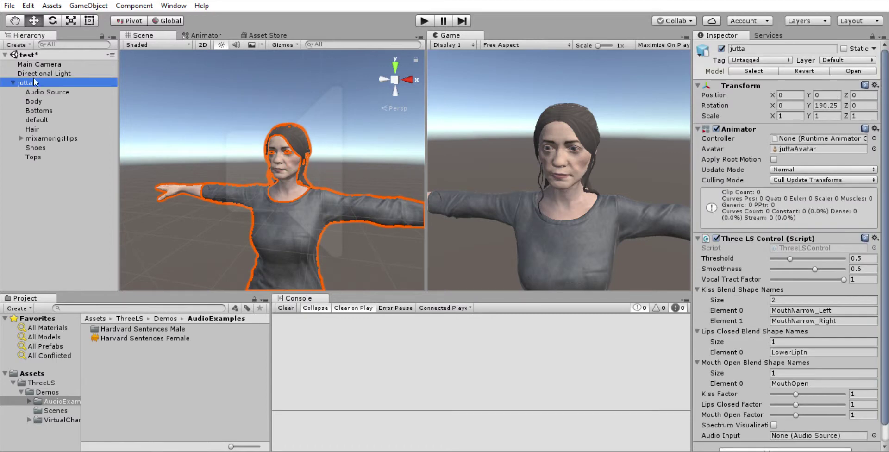
{"action": "scroll", "coordinate": [749, 293], "scroll_direction": "down", "scroll_amount": 2}
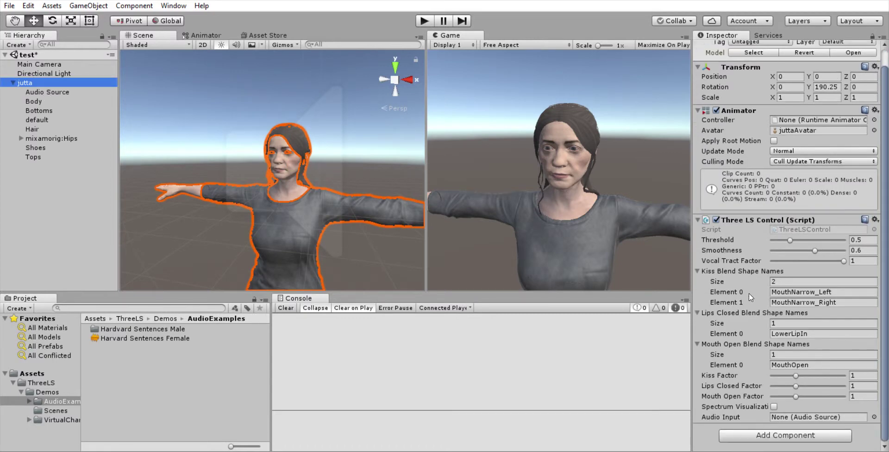
{"action": "left_click_drag", "start_coordinate": [50, 82], "coordinate": [820, 416]}
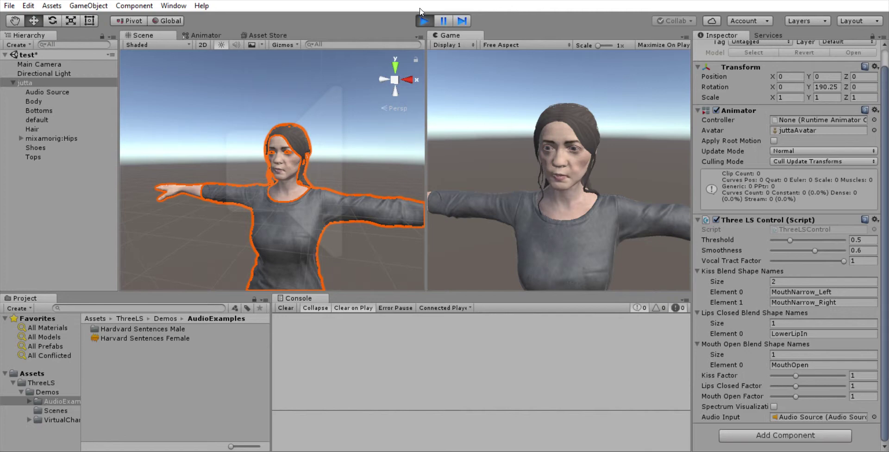
{"action": "scroll", "coordinate": [307, 162], "scroll_direction": "up", "scroll_amount": 3}
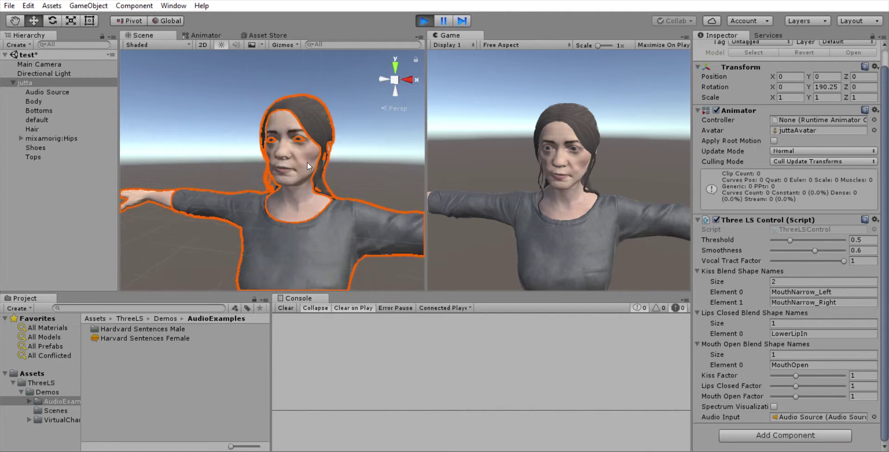
{"action": "scroll", "coordinate": [311, 162], "scroll_direction": "up", "scroll_amount": 3}
{"action": "scroll", "coordinate": [334, 204], "scroll_direction": "down", "scroll_amount": 5}
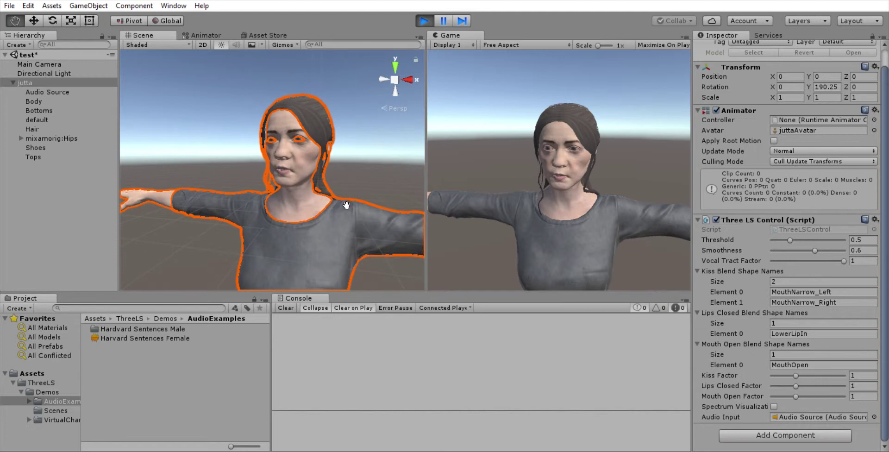
{"action": "scroll", "coordinate": [305, 194], "scroll_direction": "up", "scroll_amount": 5}
{"action": "scroll", "coordinate": [312, 190], "scroll_direction": "down", "scroll_amount": 5}
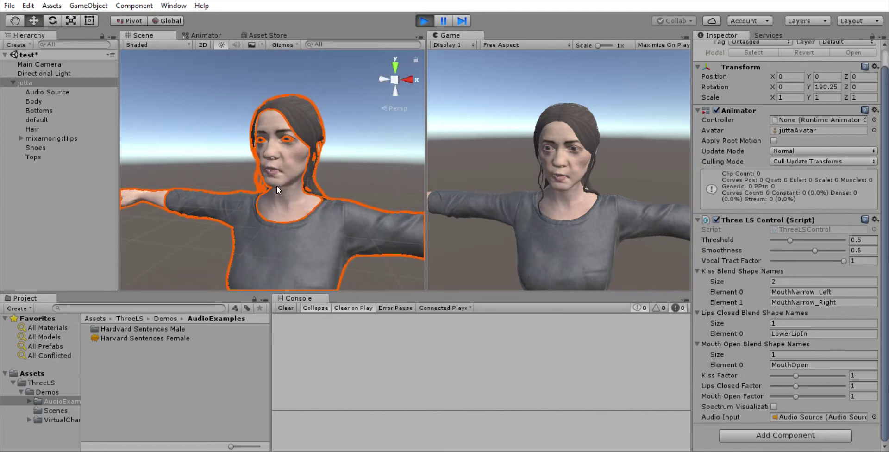
Step: Restart Play mode, reframe the Scene view on jutta, and enable Spectrum Visualization
{"action": "left_click", "coordinate": [424, 20]}
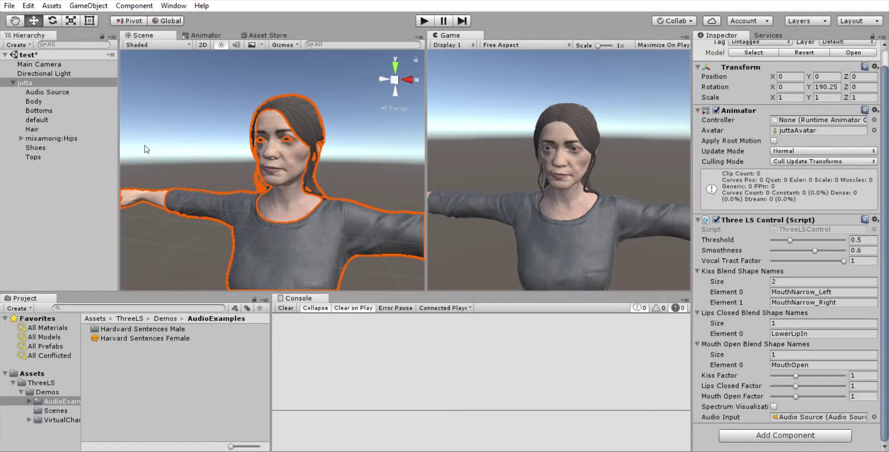
{"action": "scroll", "coordinate": [342, 201], "scroll_direction": "down", "scroll_amount": 2}
{"action": "scroll", "coordinate": [343, 201], "scroll_direction": "down", "scroll_amount": 2}
{"action": "scroll", "coordinate": [343, 201], "scroll_direction": "down", "scroll_amount": 4}
{"action": "middle_click_drag", "start_coordinate": [342, 201], "coordinate": [297, 74]}
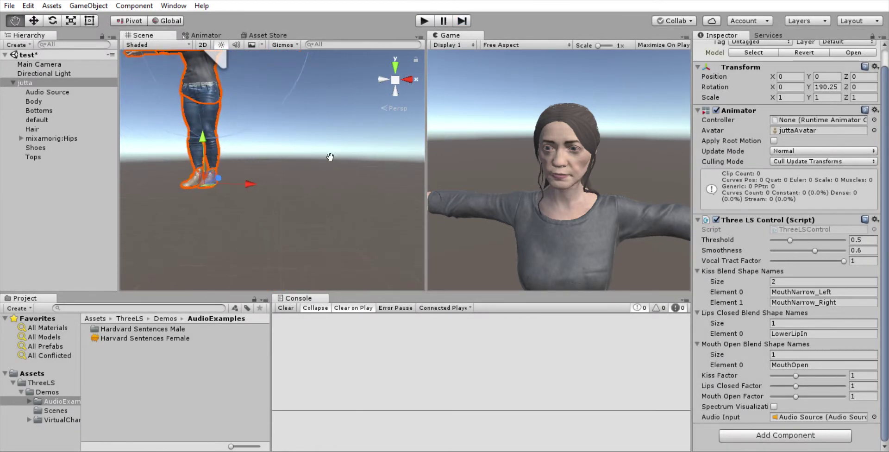
{"action": "left_click", "coordinate": [423, 18]}
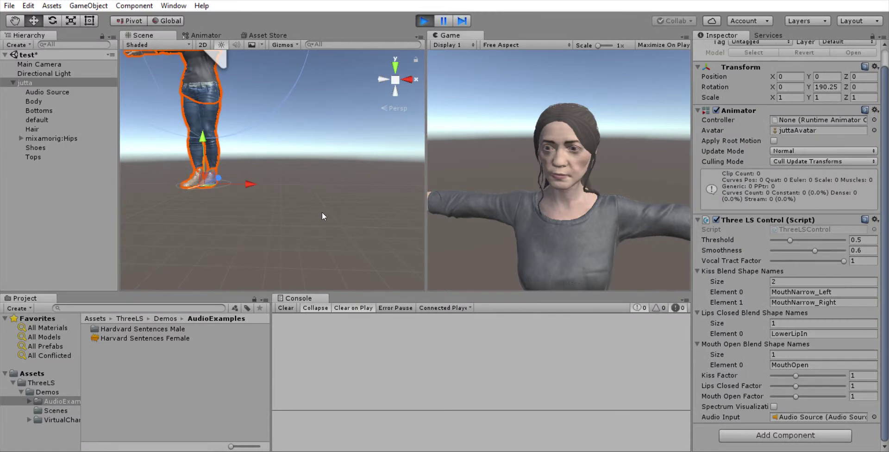
{"action": "scroll", "coordinate": [232, 196], "scroll_direction": "down", "scroll_amount": 3}
{"action": "scroll", "coordinate": [399, 152], "scroll_direction": "up", "scroll_amount": 3}
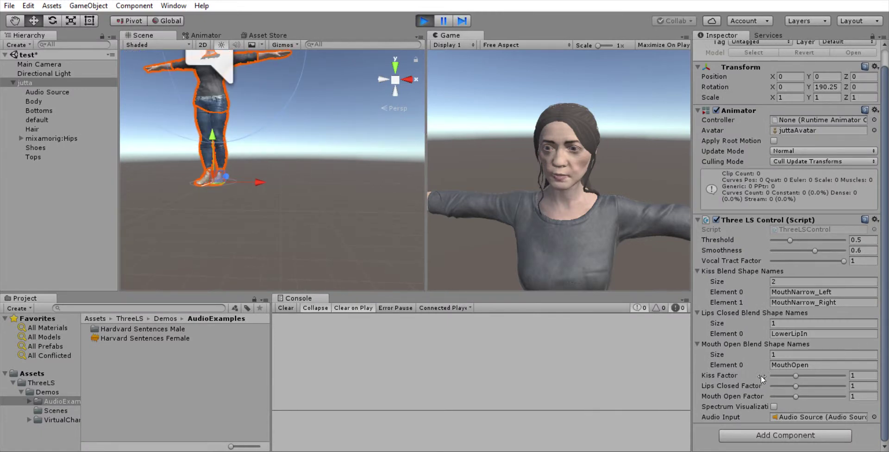
{"action": "left_click", "coordinate": [774, 407]}
Step: Center the spectrum graph and lower Threshold to about 0.39 during playback, then stop
{"action": "scroll", "coordinate": [310, 201], "scroll_direction": "up", "scroll_amount": 3}
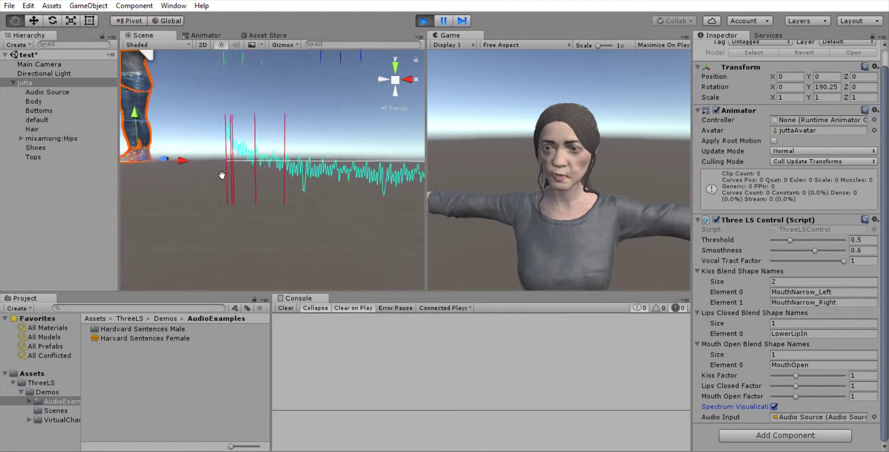
{"action": "middle_click_drag", "start_coordinate": [231, 164], "coordinate": [233, 171]}
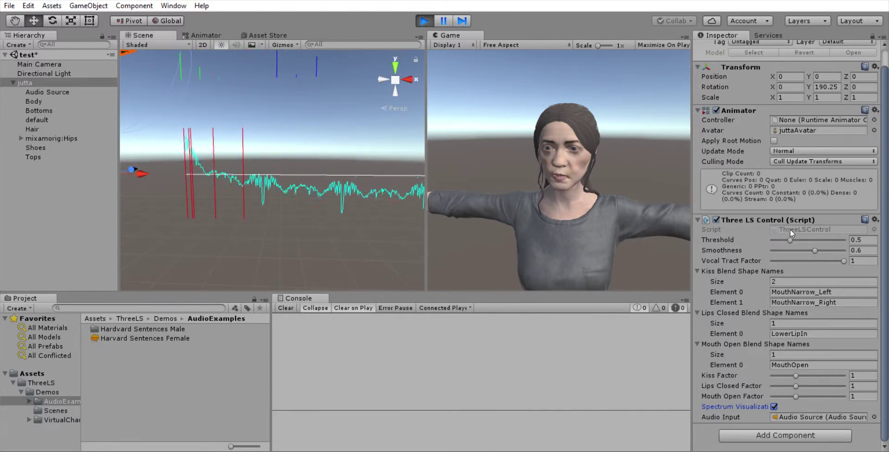
{"action": "mouse_move", "coordinate": [790, 240]}
{"action": "left_mouse_down"}
{"action": "mouse_move", "coordinate": [829, 228]}
{"action": "mouse_move", "coordinate": [751, 221]}
{"action": "mouse_move", "coordinate": [808, 216]}
{"action": "mouse_move", "coordinate": [793, 217]}
{"action": "left_mouse_up"}
{"action": "left_click_drag", "start_coordinate": [794, 217], "coordinate": [787, 216]}
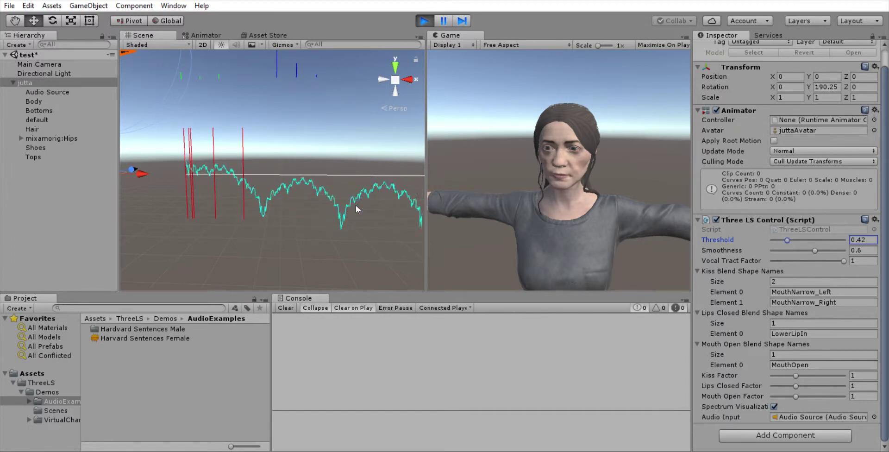
{"action": "left_click", "coordinate": [425, 18]}
Step: Replay with Spectrum Visualization on, trial Smoothness from minimum to maximum, settle near 0.6, and stop
{"action": "left_click", "coordinate": [424, 18]}
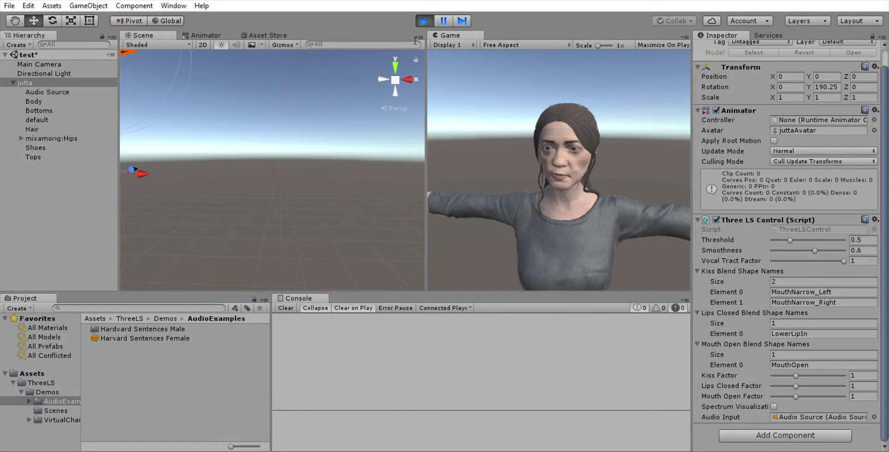
{"action": "left_click", "coordinate": [774, 406]}
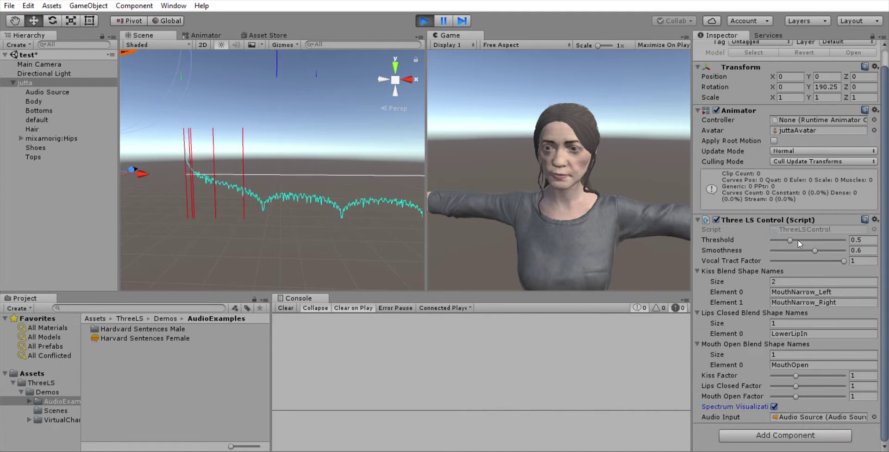
{"action": "mouse_move", "coordinate": [815, 249]}
{"action": "left_mouse_down"}
{"action": "mouse_move", "coordinate": [746, 240]}
{"action": "mouse_move", "coordinate": [771, 234]}
{"action": "left_mouse_up"}
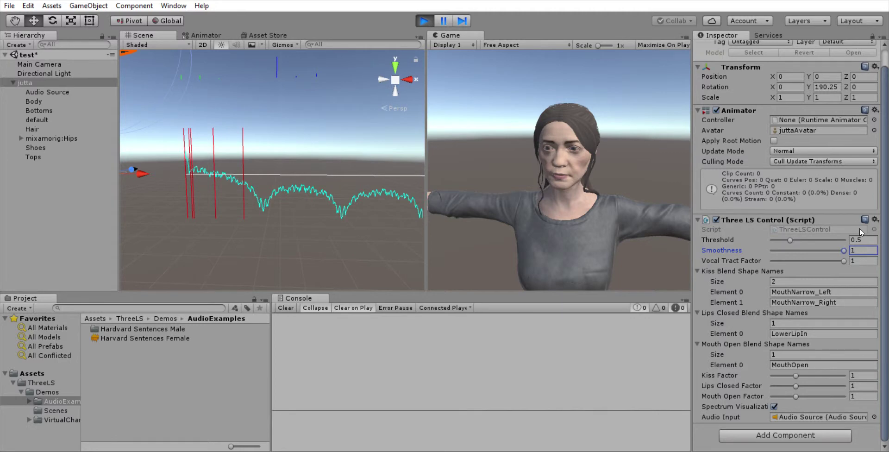
{"action": "left_click_drag", "start_coordinate": [859, 229], "coordinate": [776, 237]}
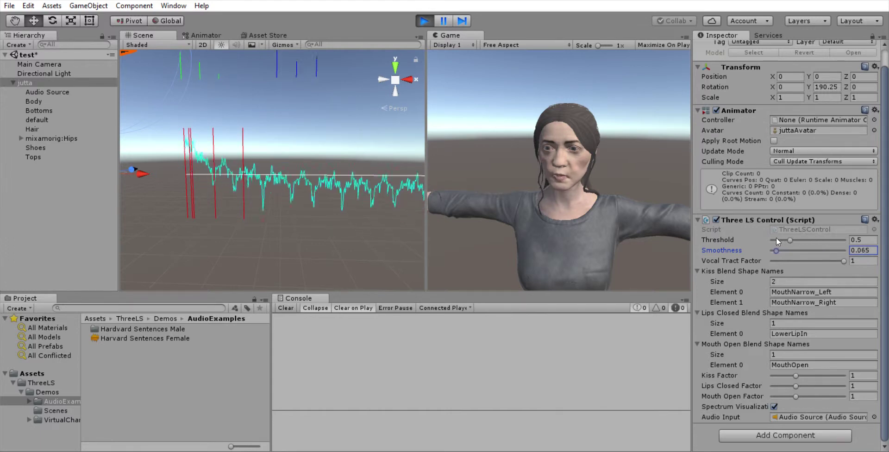
{"action": "left_click_drag", "start_coordinate": [777, 238], "coordinate": [811, 238]}
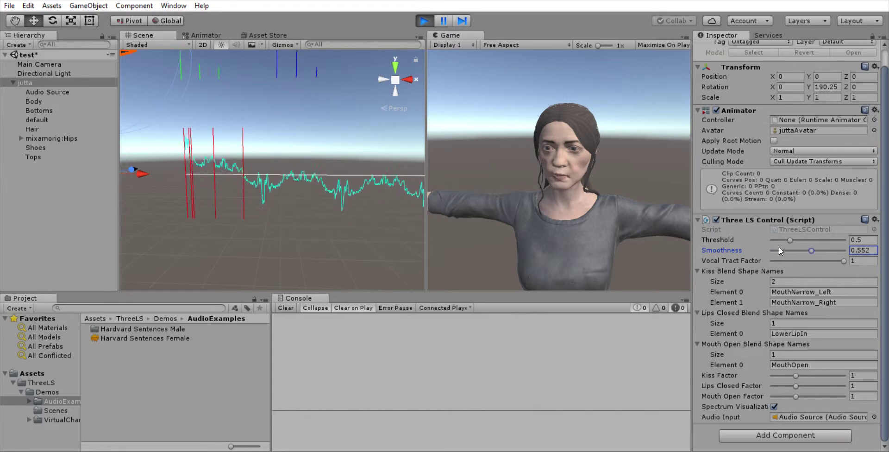
{"action": "left_click", "coordinate": [422, 16]}
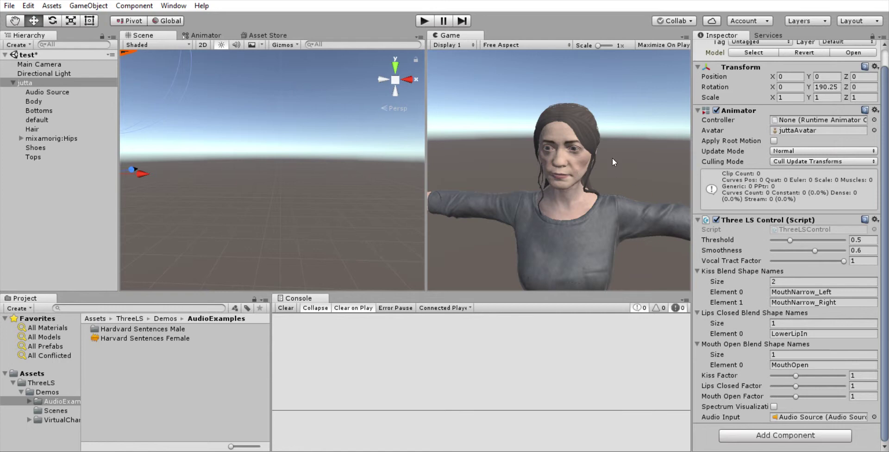
Step: Set Vocal Tract Factor to 0.784 with a Play test, Threshold to 0.4, and fold the Kiss list
{"action": "left_click_drag", "start_coordinate": [845, 260], "coordinate": [831, 250]}
{"action": "left_click", "coordinate": [422, 18]}
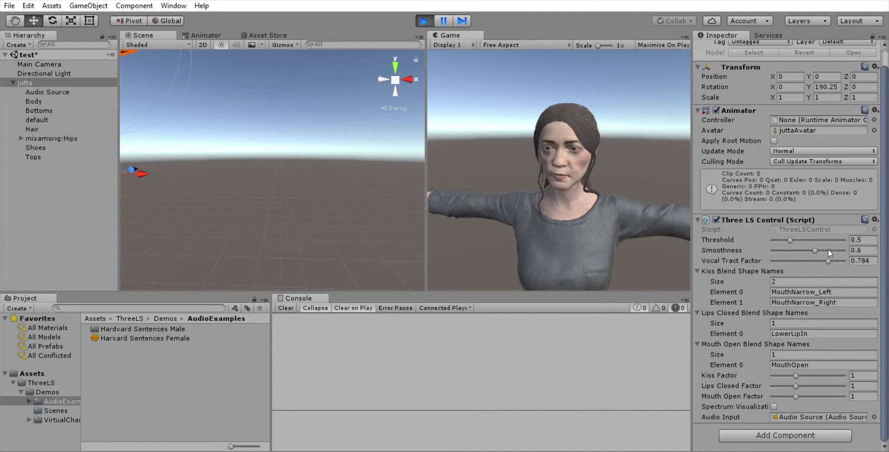
{"action": "left_click", "coordinate": [774, 406]}
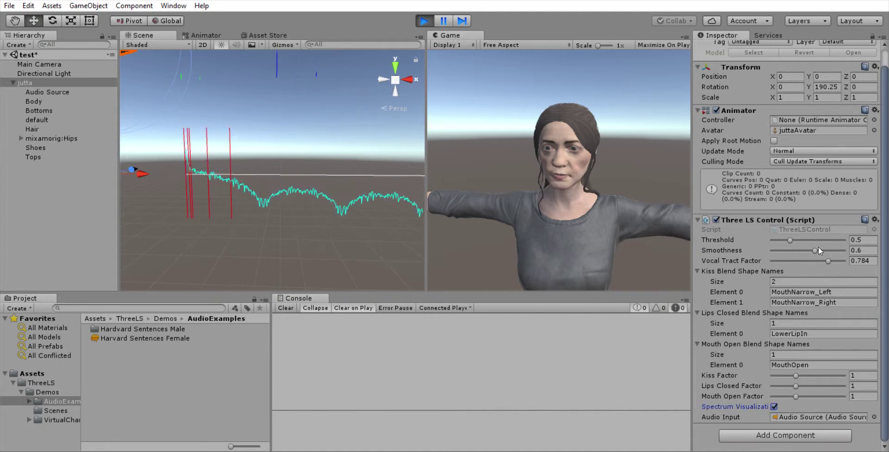
{"action": "mouse_move", "coordinate": [829, 250]}
{"action": "left_mouse_down"}
{"action": "mouse_move", "coordinate": [841, 244]}
{"action": "mouse_move", "coordinate": [827, 243]}
{"action": "left_mouse_up"}
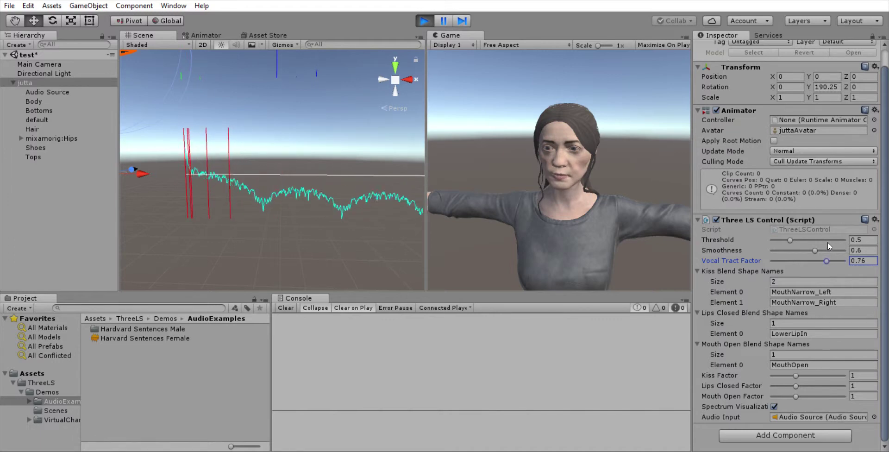
{"action": "left_click", "coordinate": [424, 21]}
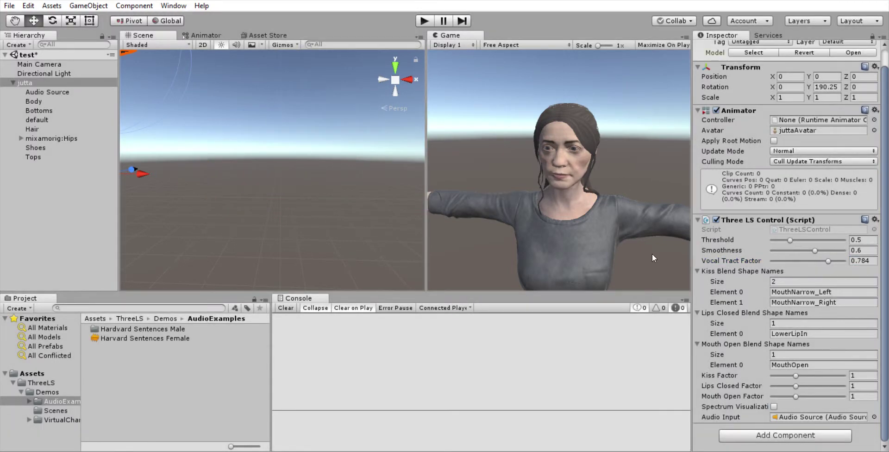
{"action": "left_click", "coordinate": [786, 240]}
{"action": "left_click", "coordinate": [703, 267]}
Step: Fold the Lips Closed and Mouth Open lists, then play and trial Kiss Factor 0.23, Mouth Open Factor 2
{"action": "left_click", "coordinate": [698, 300]}
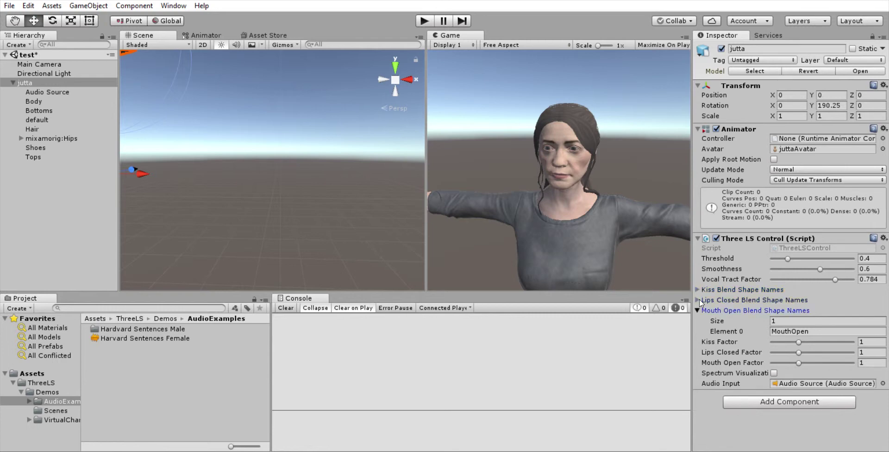
{"action": "left_click", "coordinate": [698, 310]}
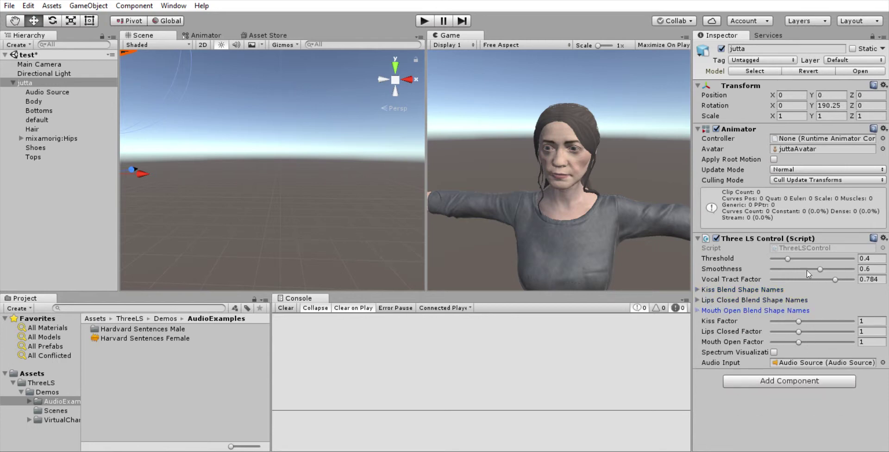
{"action": "left_click", "coordinate": [422, 18]}
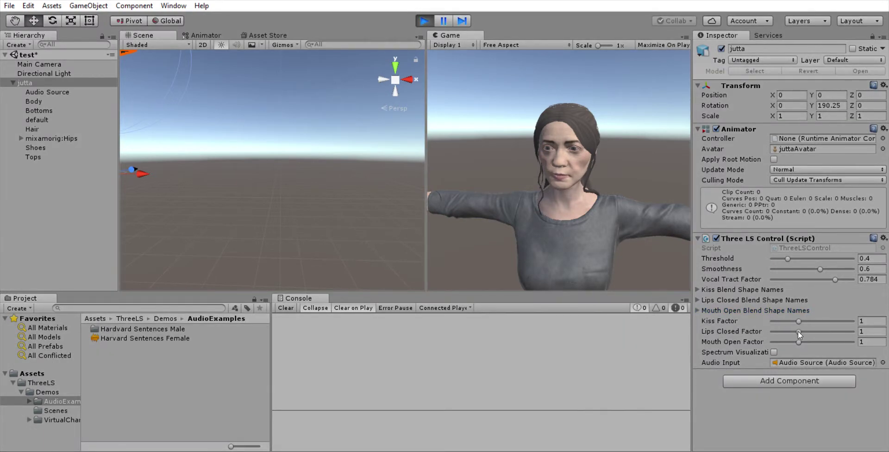
{"action": "mouse_move", "coordinate": [797, 309]}
{"action": "left_mouse_down"}
{"action": "mouse_move", "coordinate": [777, 307]}
{"action": "mouse_move", "coordinate": [788, 310]}
{"action": "left_mouse_up"}
{"action": "mouse_move", "coordinate": [799, 341]}
{"action": "left_mouse_down"}
{"action": "mouse_move", "coordinate": [827, 328]}
{"action": "mouse_move", "coordinate": [798, 330]}
{"action": "left_mouse_up"}
Step: Retry Kiss Factor around 0.27, frame jutta in the Scene view, and stop playback
{"action": "mouse_move", "coordinate": [791, 309]}
{"action": "left_mouse_down"}
{"action": "mouse_move", "coordinate": [779, 310]}
{"action": "mouse_move", "coordinate": [787, 307]}
{"action": "left_mouse_up"}
{"action": "key", "text": "f"}
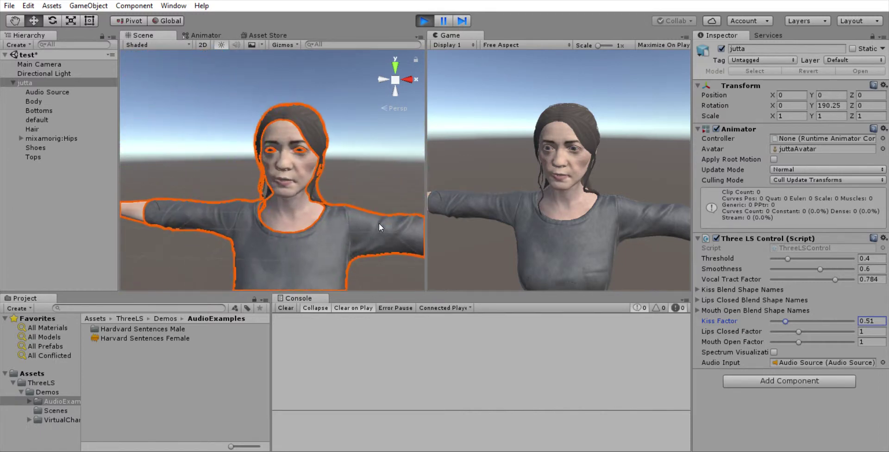
{"action": "scroll", "coordinate": [368, 204], "scroll_direction": "up", "scroll_amount": 5}
{"action": "scroll", "coordinate": [365, 210], "scroll_direction": "up", "scroll_amount": 2}
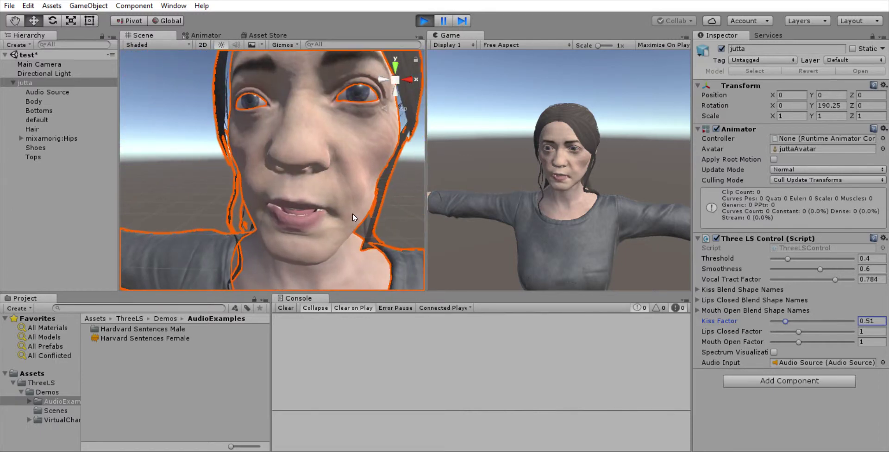
{"action": "left_click", "coordinate": [423, 21]}
{"action": "key", "text": "f"}
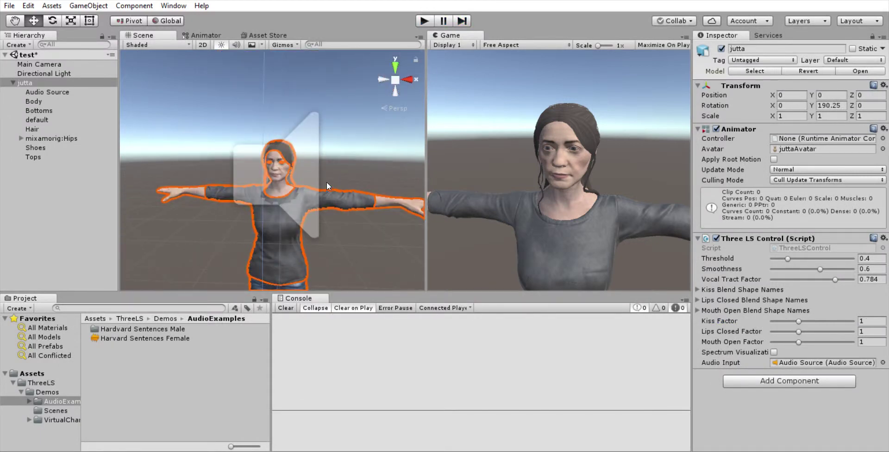